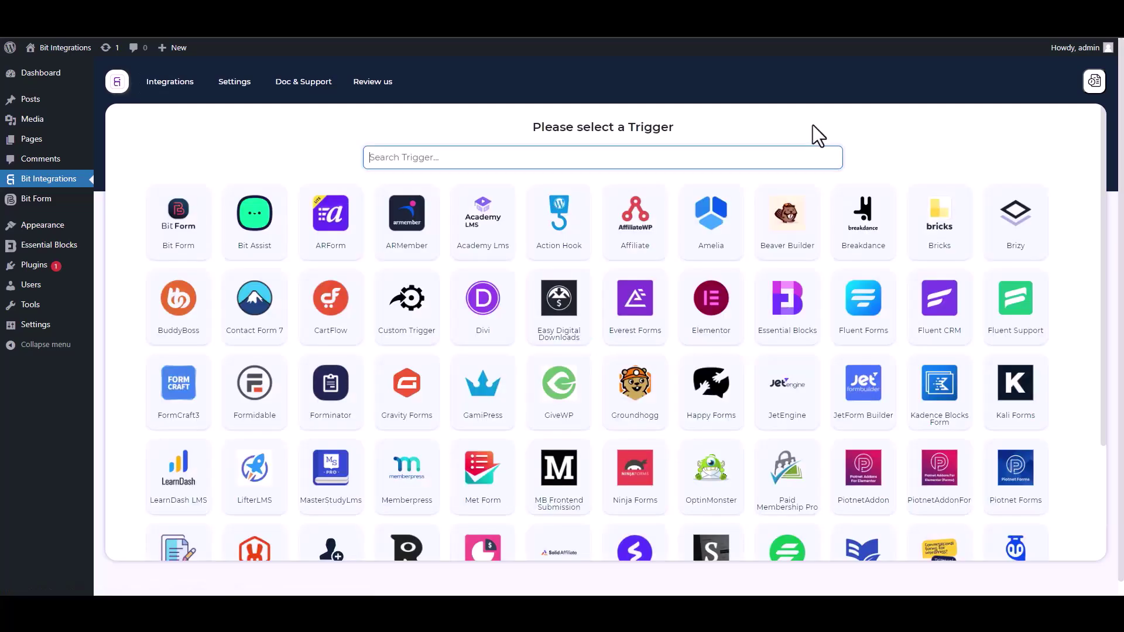
Step: Pick Essential Blocks as the trigger and start fetching its form data
type("ess")
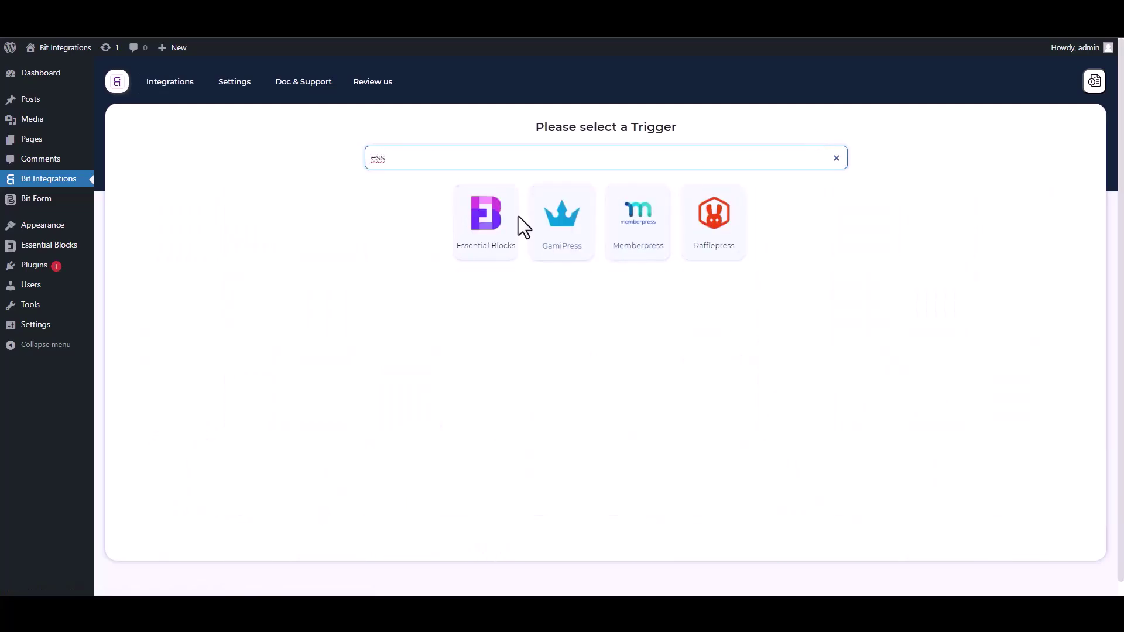
left_click(479, 258)
left_click(604, 277)
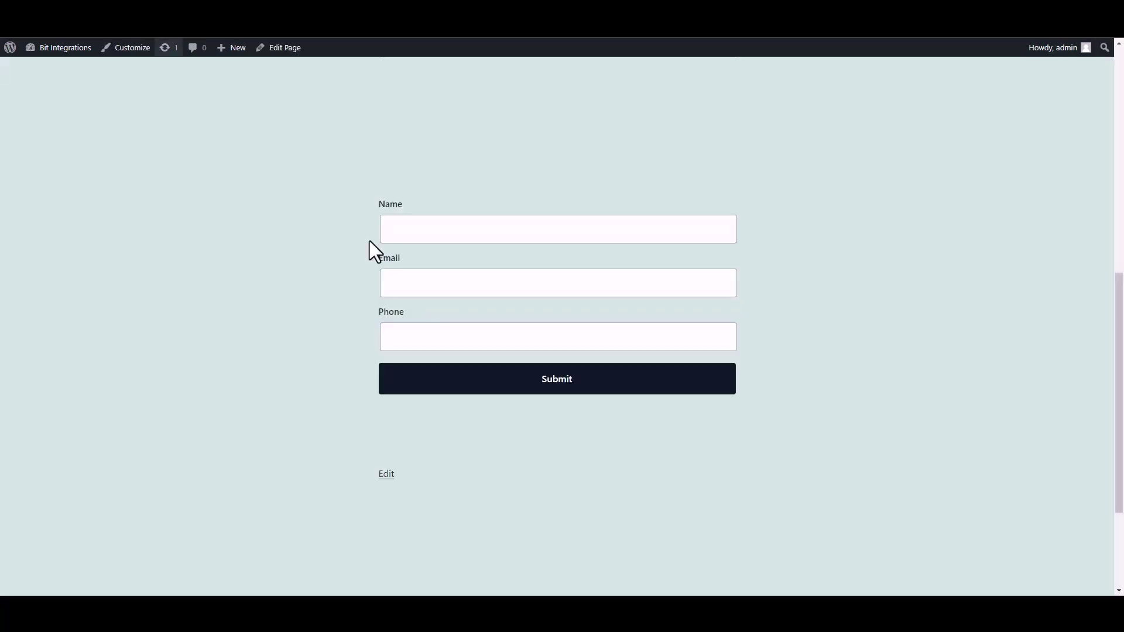
Step: Submit the site form with a sample name, e-mail and phone number, then return to Bit Integrations
left_click(482, 239)
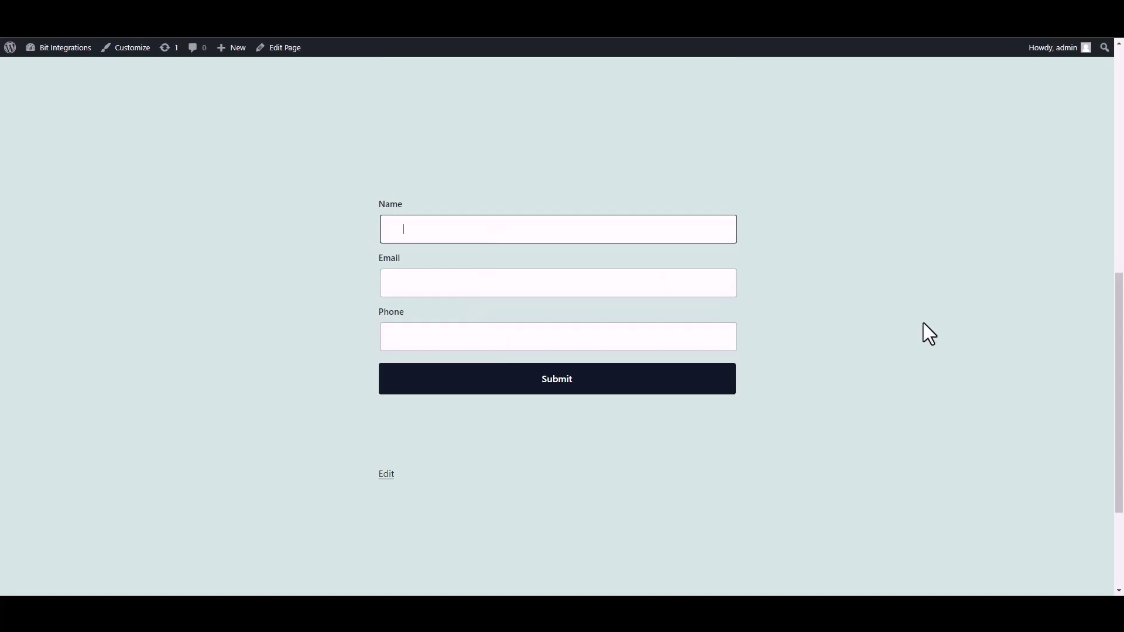
type("test")
left_click(673, 286)
type("test@gmail.com")
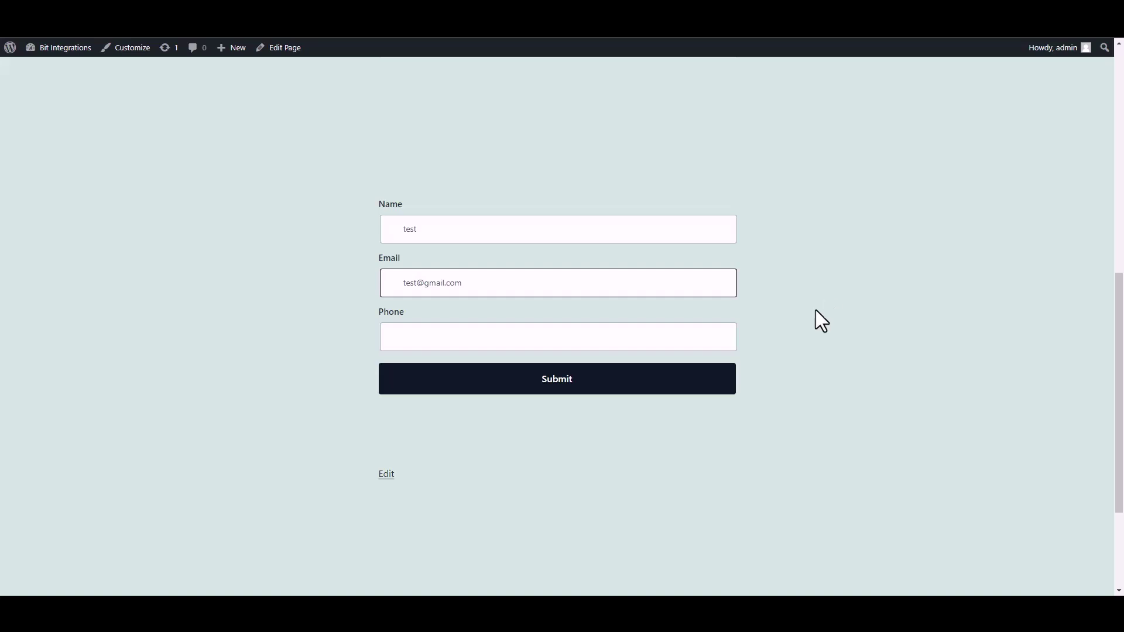
left_click(677, 342)
type("58566255")
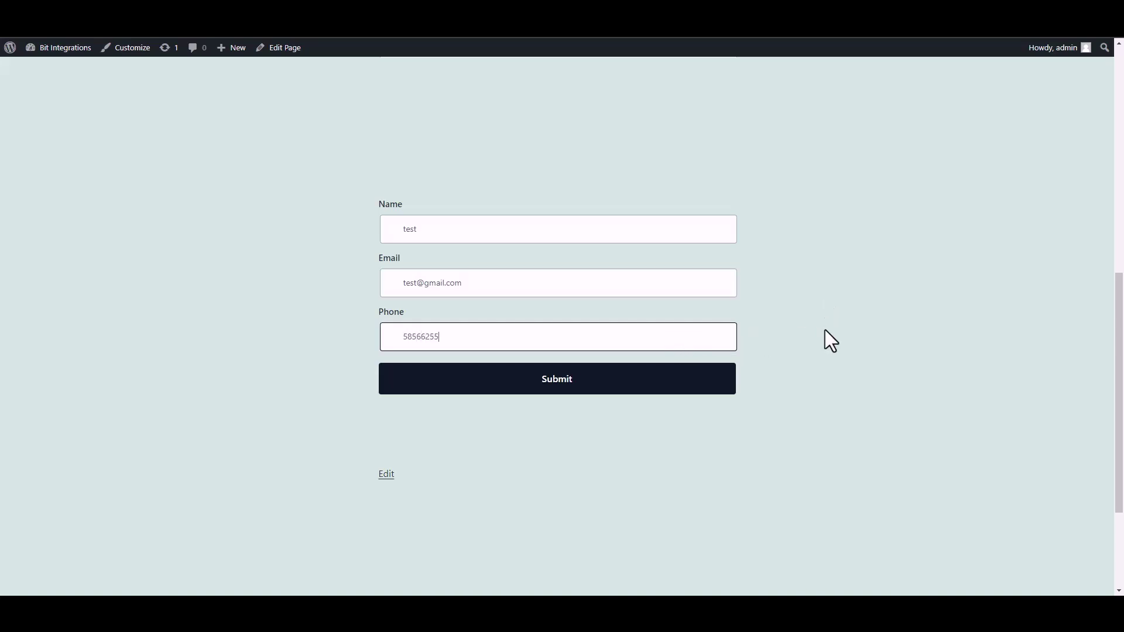
left_click(726, 385)
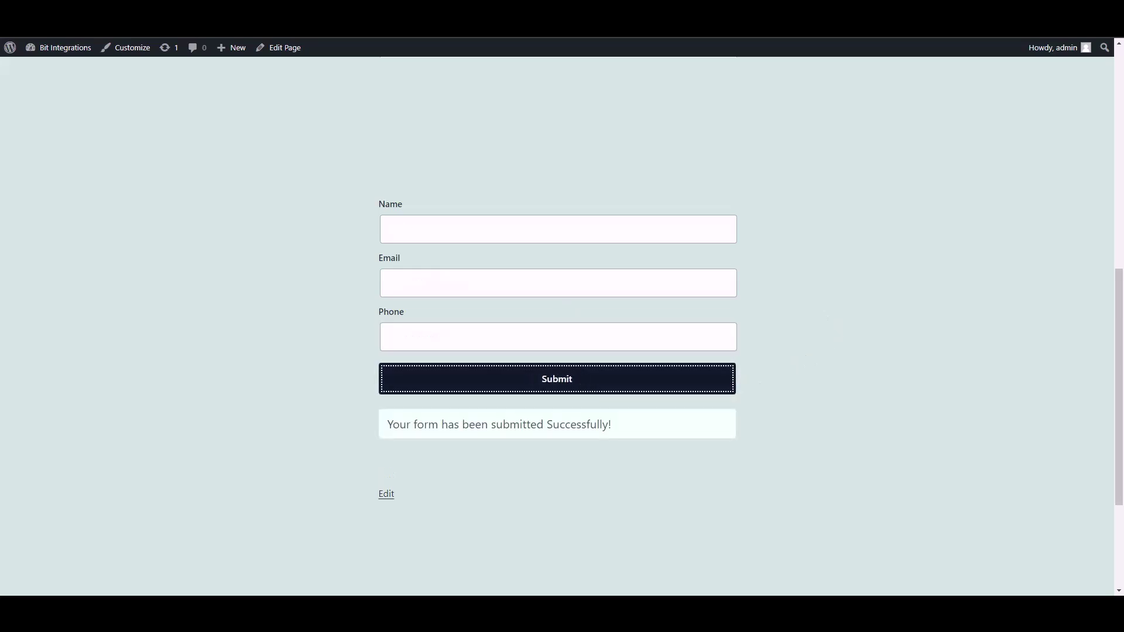
left_click(306, 11)
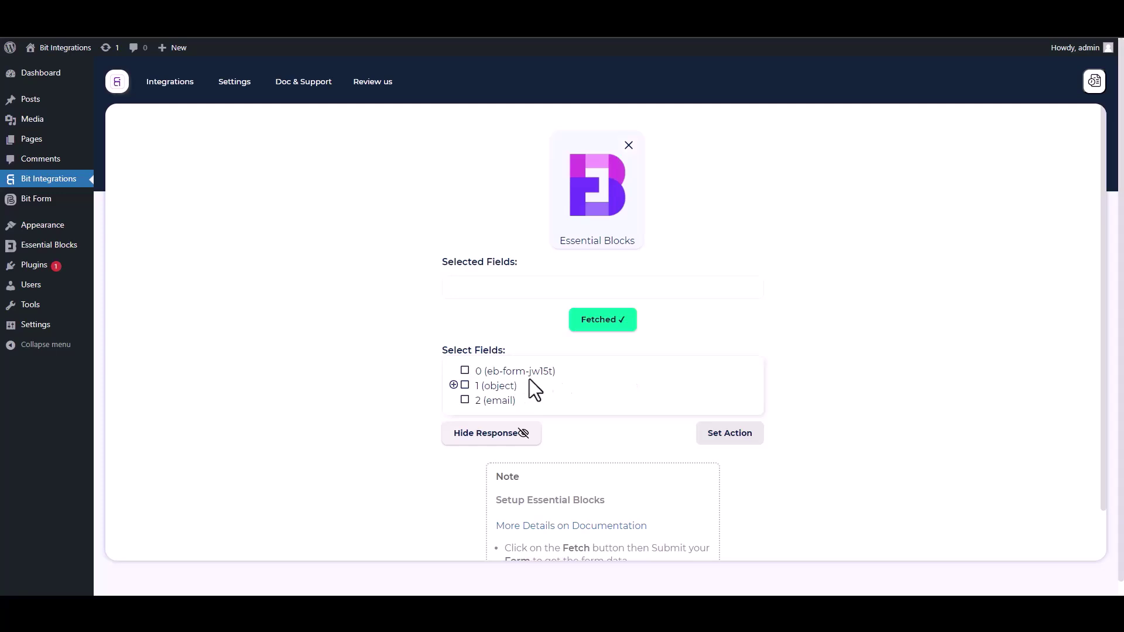
Step: Select field 0 and the Name, Email and Phone subfields of object 1
left_click_drag(563, 374, 470, 372)
left_click(465, 372)
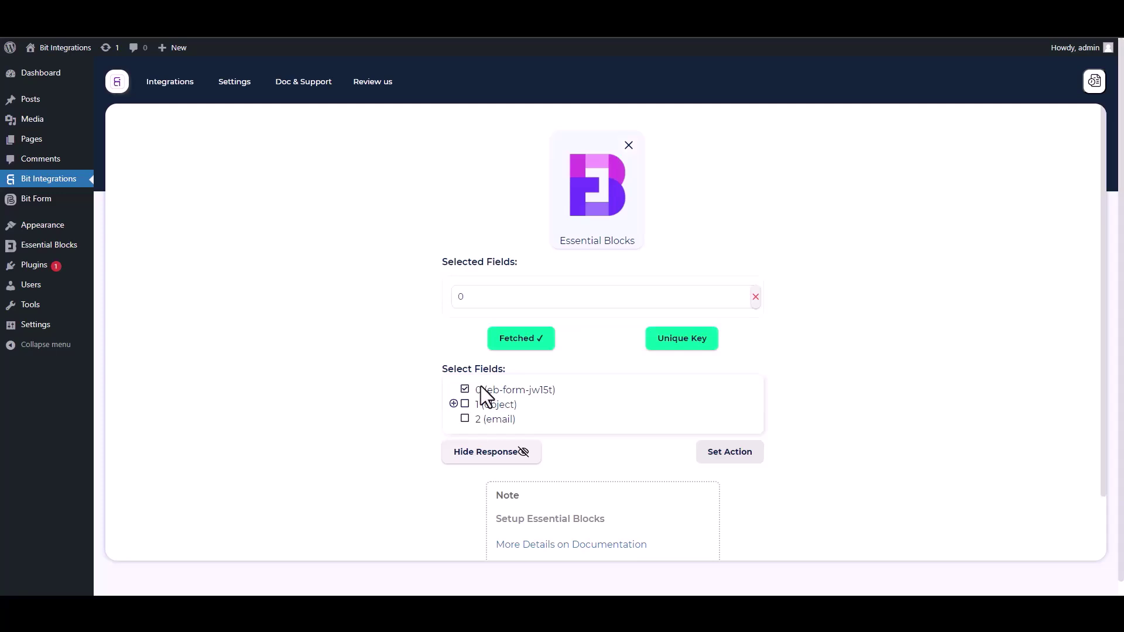
left_click(454, 404)
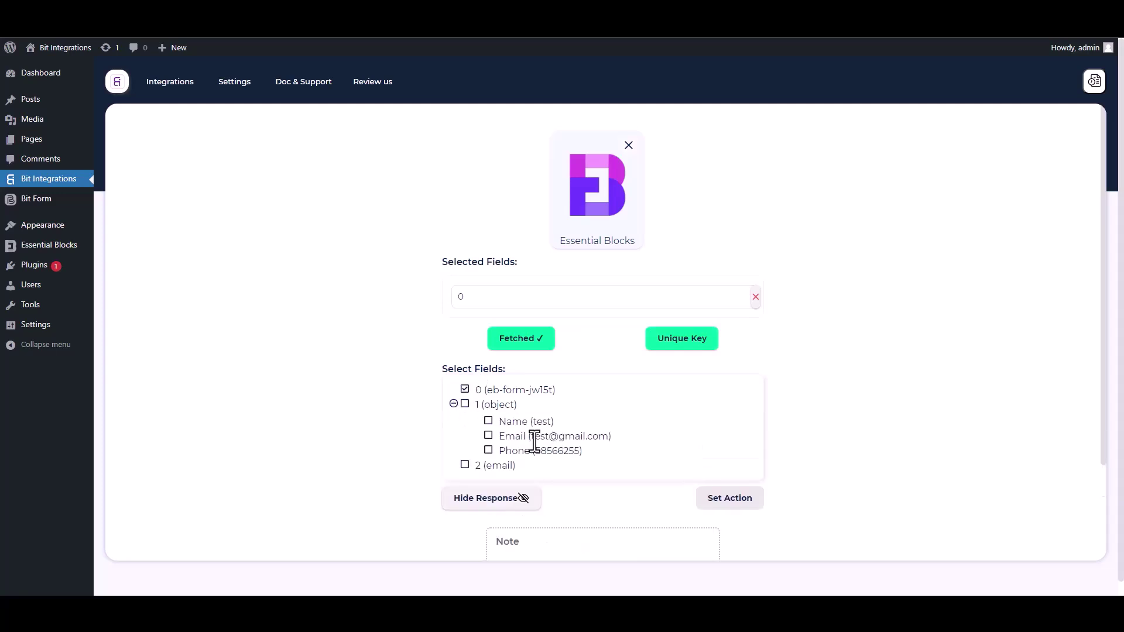
left_click(489, 422)
left_click(489, 465)
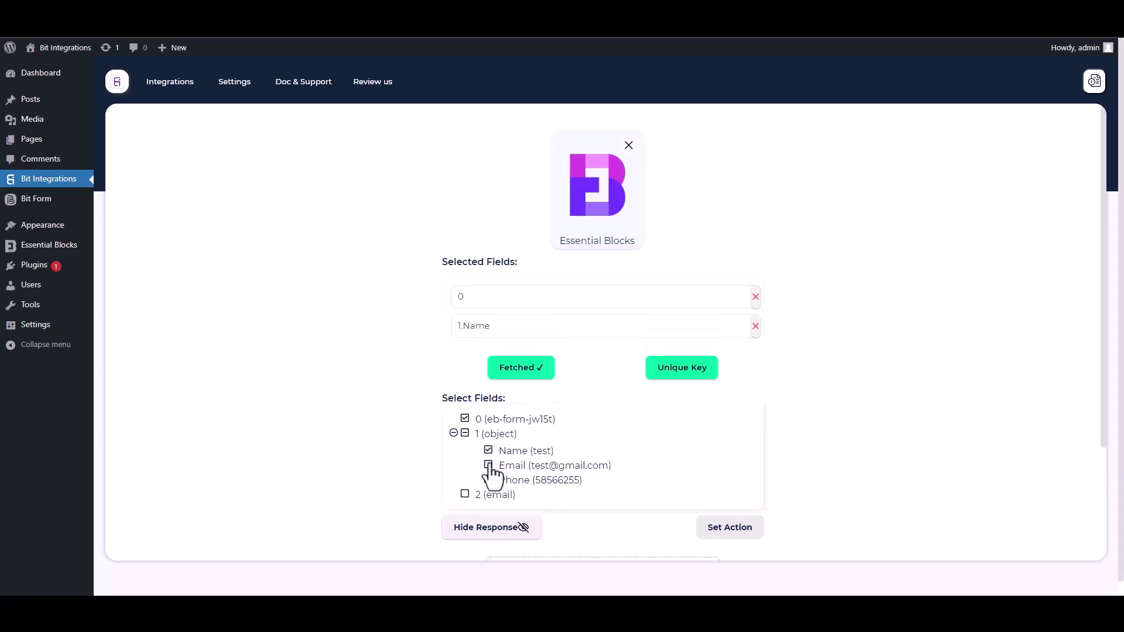
left_click(488, 510)
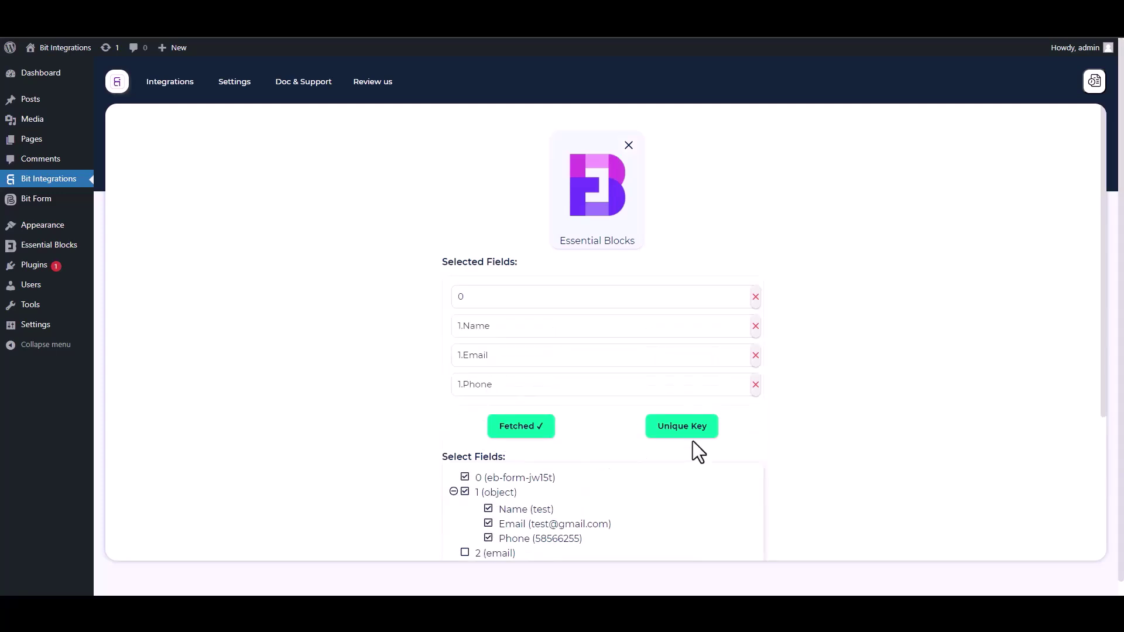
Step: Set field 0 as the unique primary key
scroll(1100, 387, "down", 2)
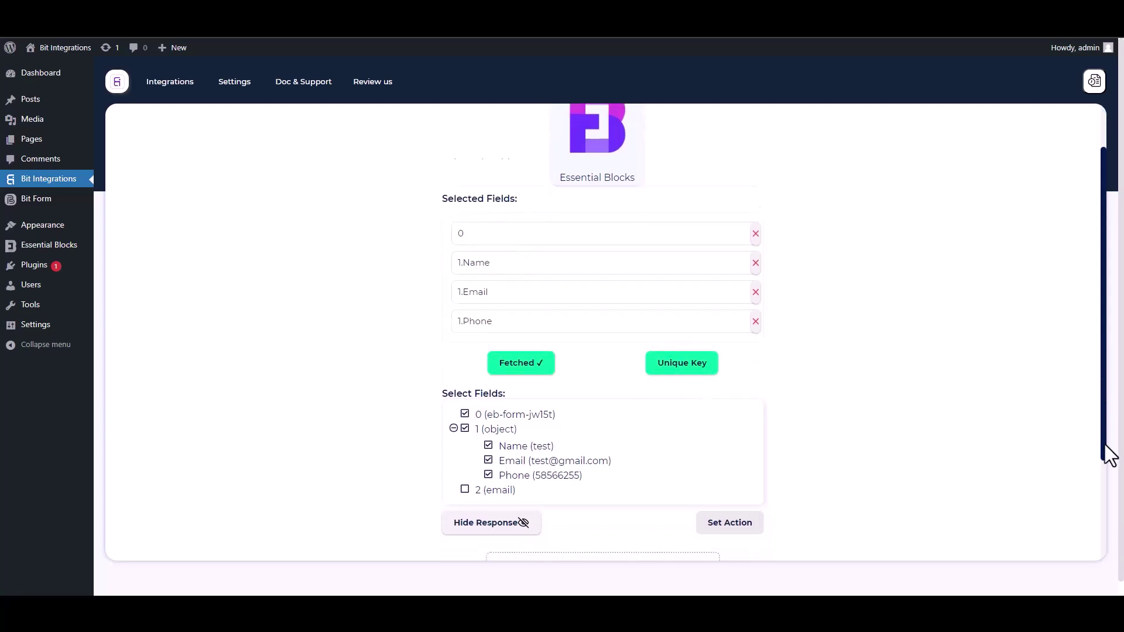
left_click(685, 316)
left_click(553, 322)
left_click(473, 352)
left_click(601, 354)
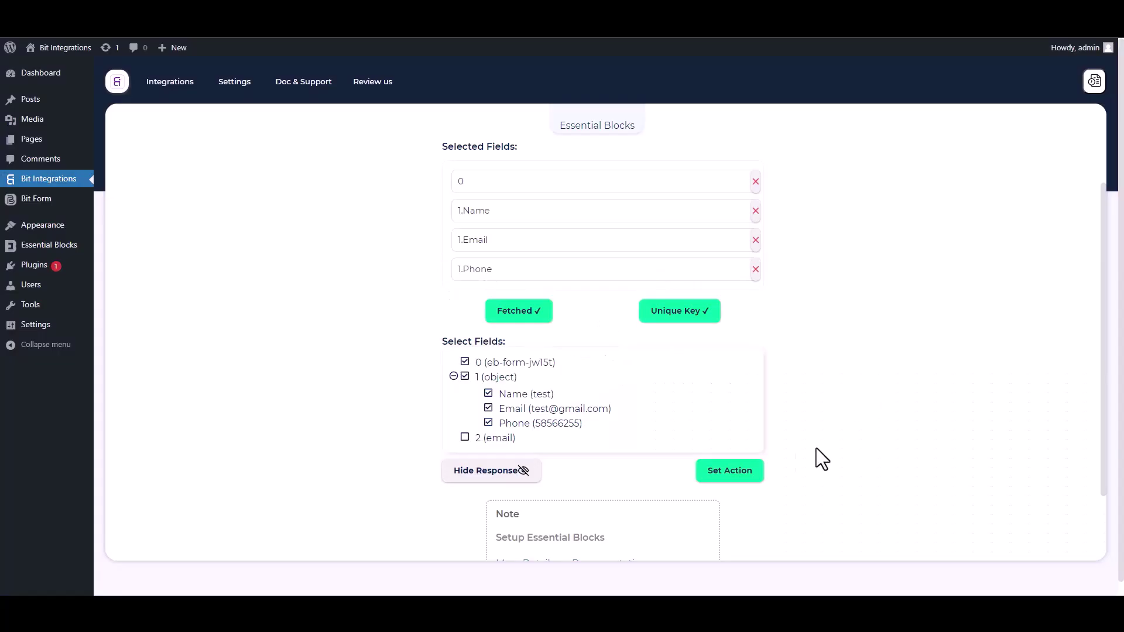
Step: Choose SendPulse as the integration's action
left_click(759, 473)
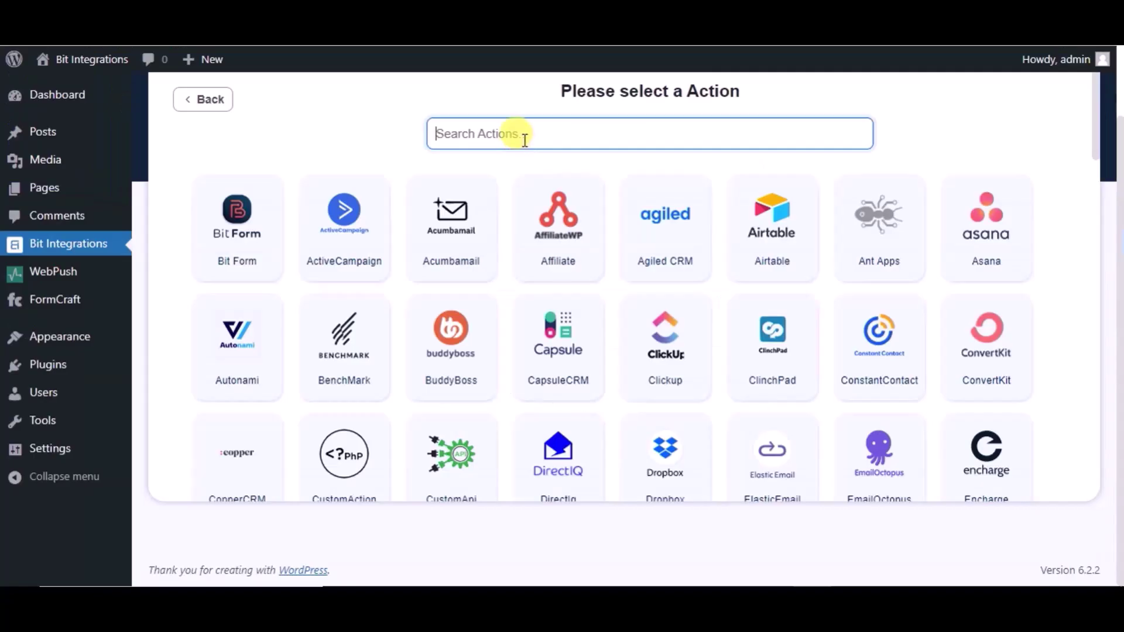
type("send")
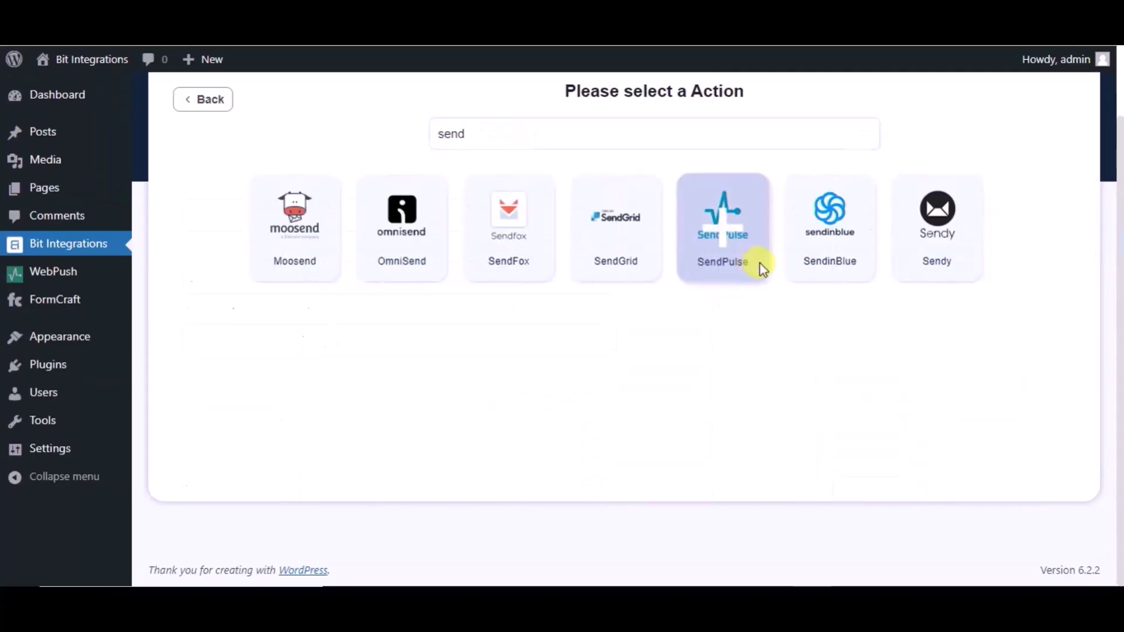
left_click(760, 267)
Step: Rename the integration to 'Bit Integrations' and open SendPulse's API credentials page
left_click(318, 210)
key("ctrl+a")
type("Bit Integ")
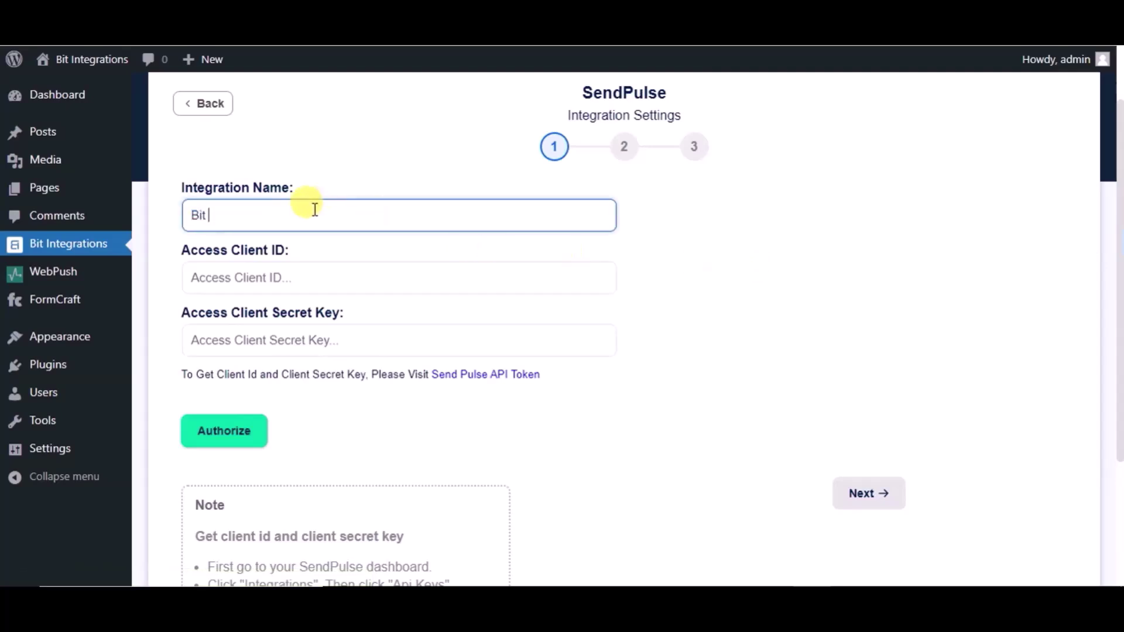
type("rations")
left_click(308, 278)
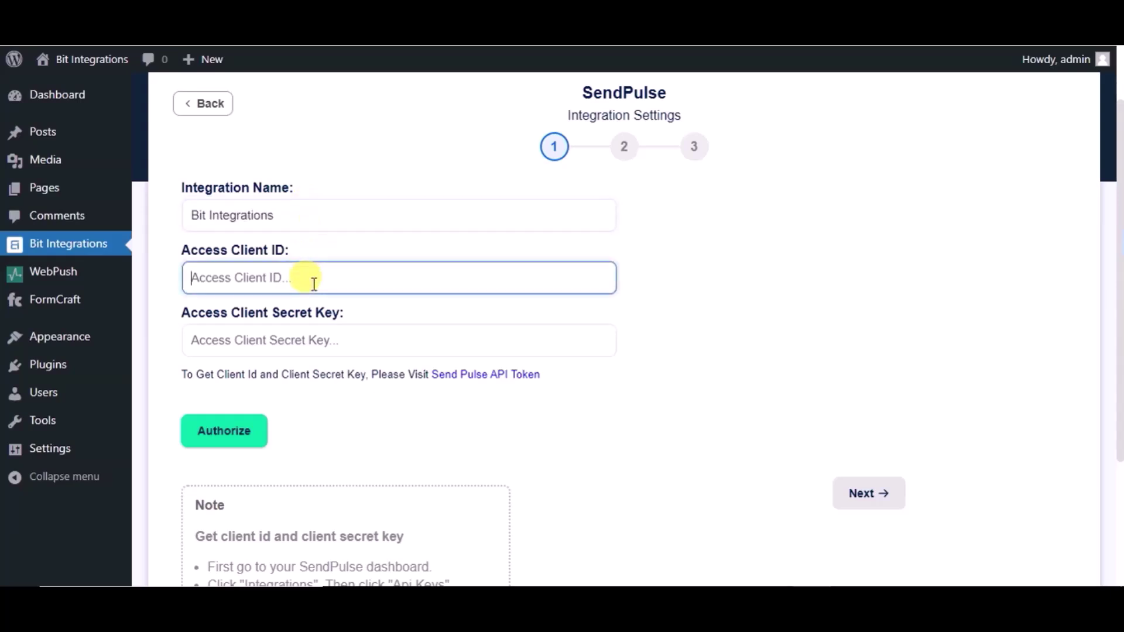
left_click(485, 378)
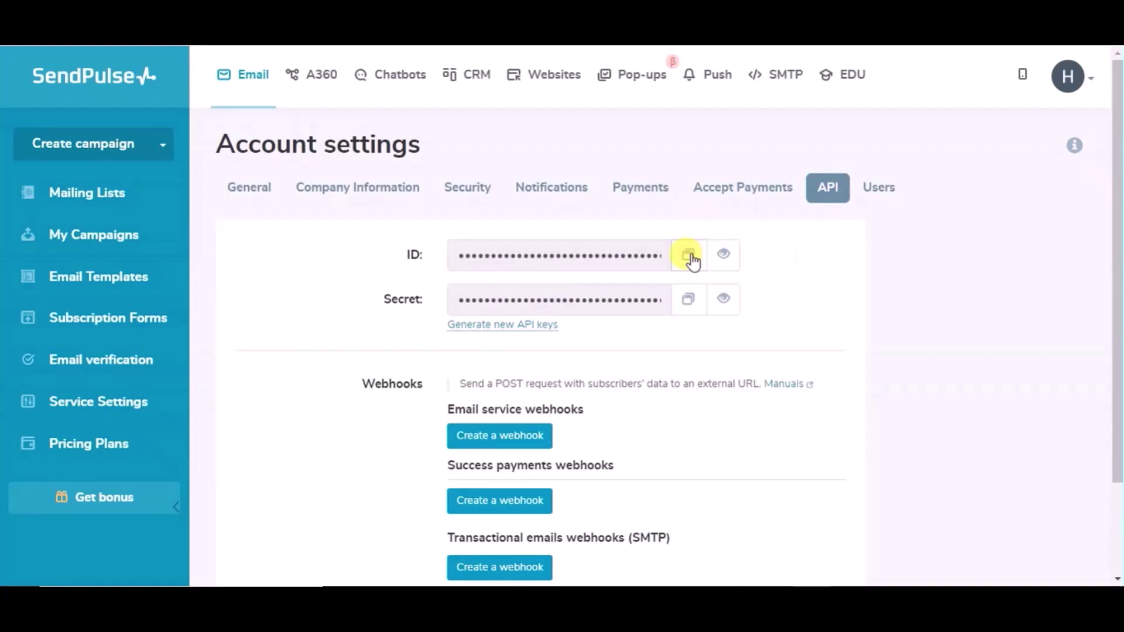
Step: Paste the SendPulse API ID into Access Client ID and copy the API secret
left_click(689, 255)
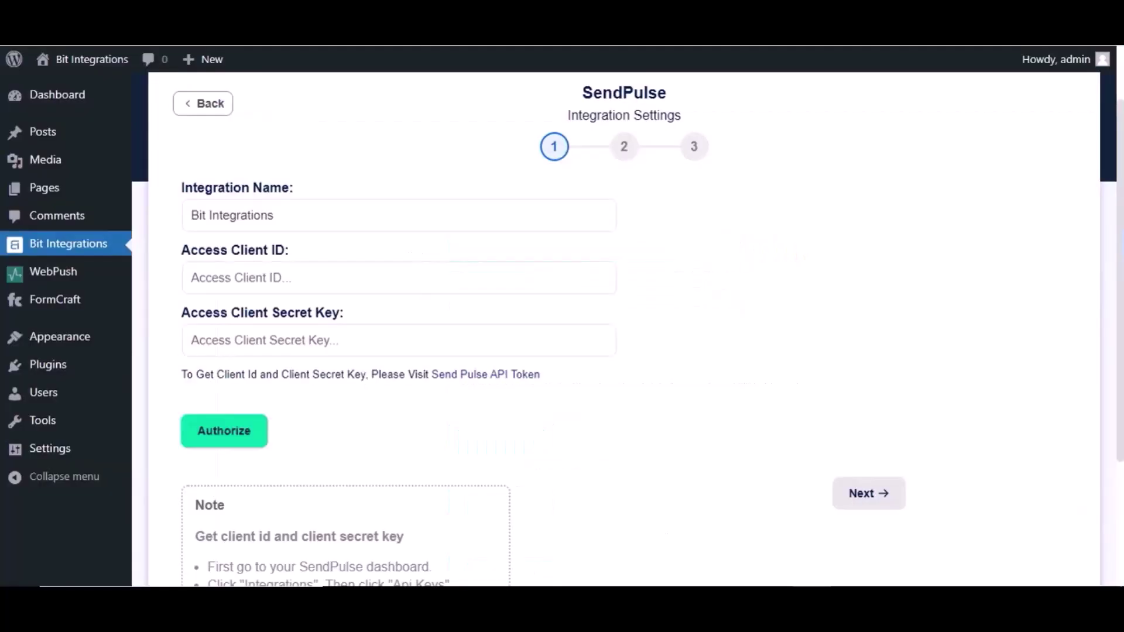
left_click(370, 281)
key("ctrl+v")
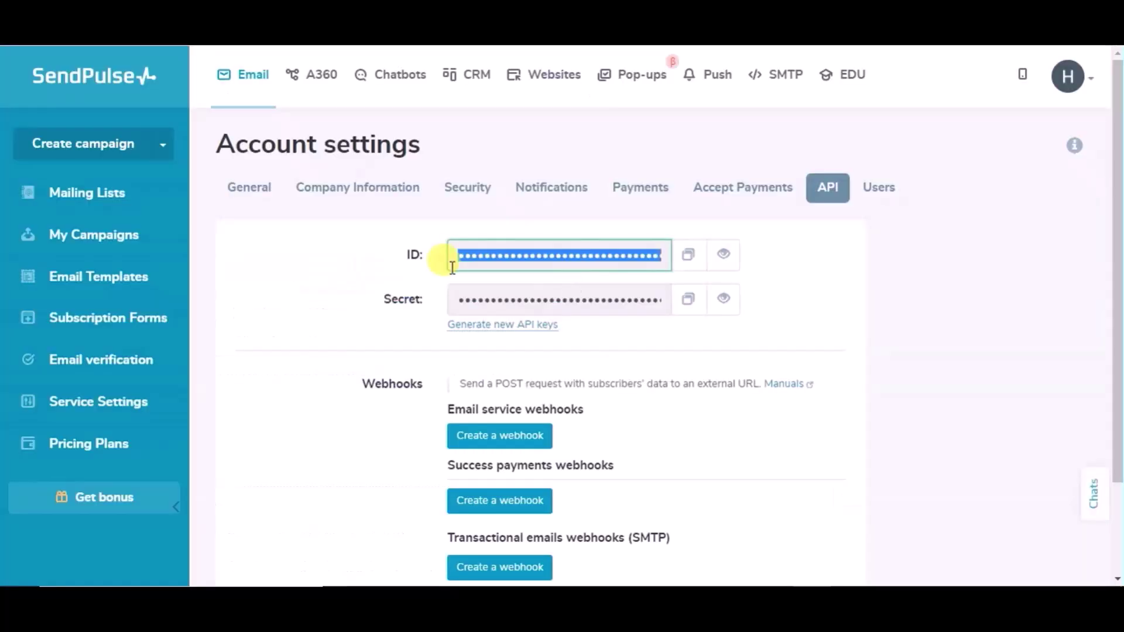
left_click(684, 310)
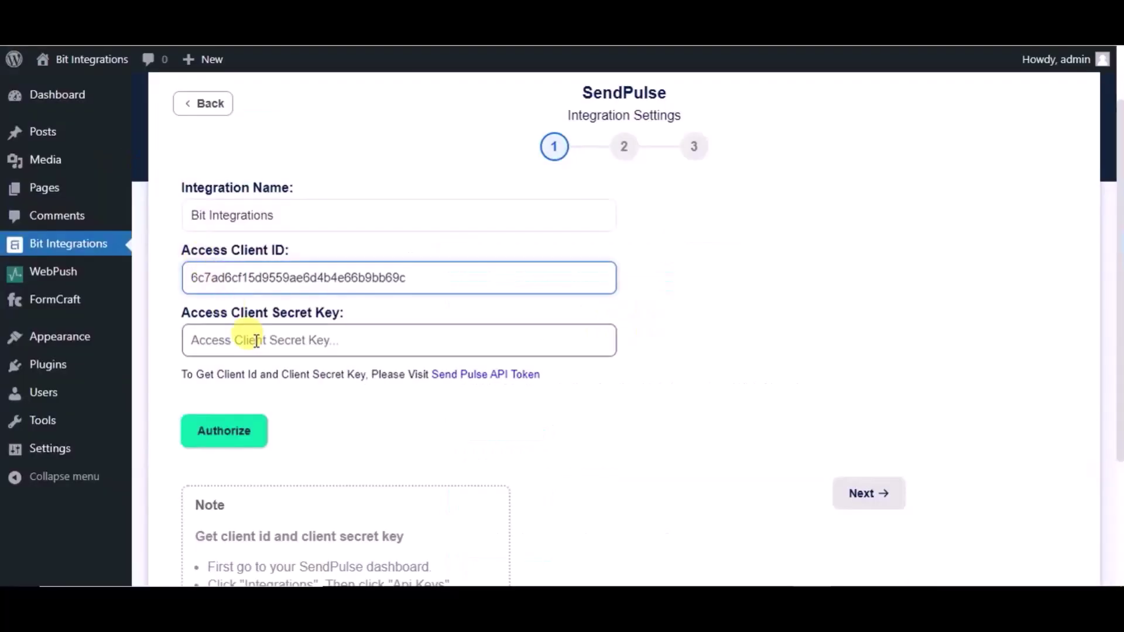
left_click(256, 340)
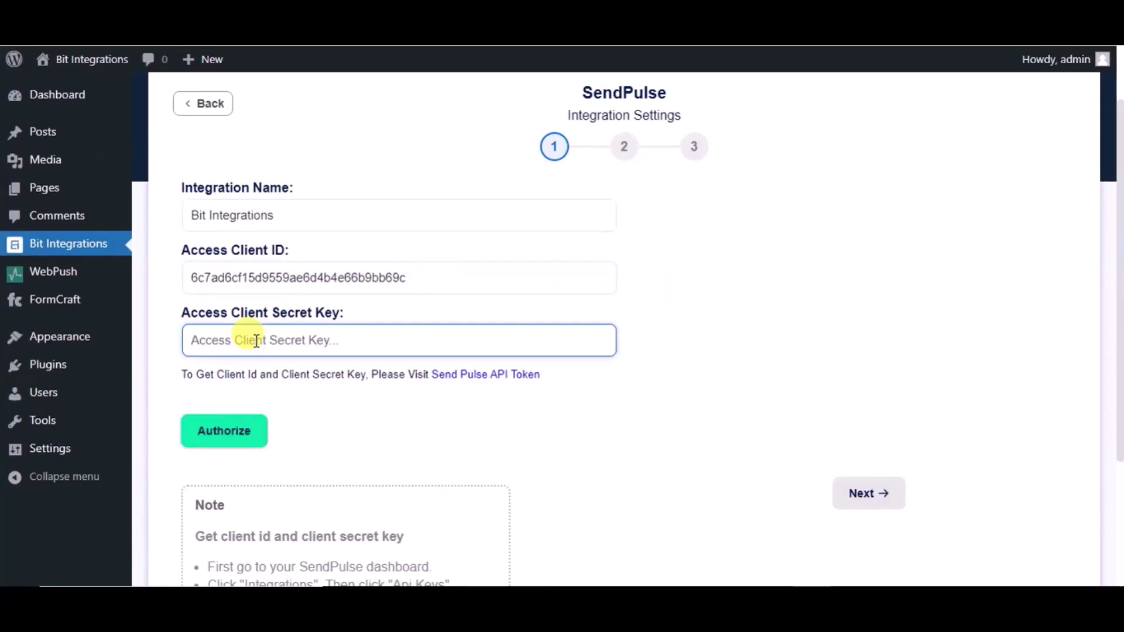
Step: Paste the secret key, authorize SendPulse, and select the My emails list
key("ctrl+v")
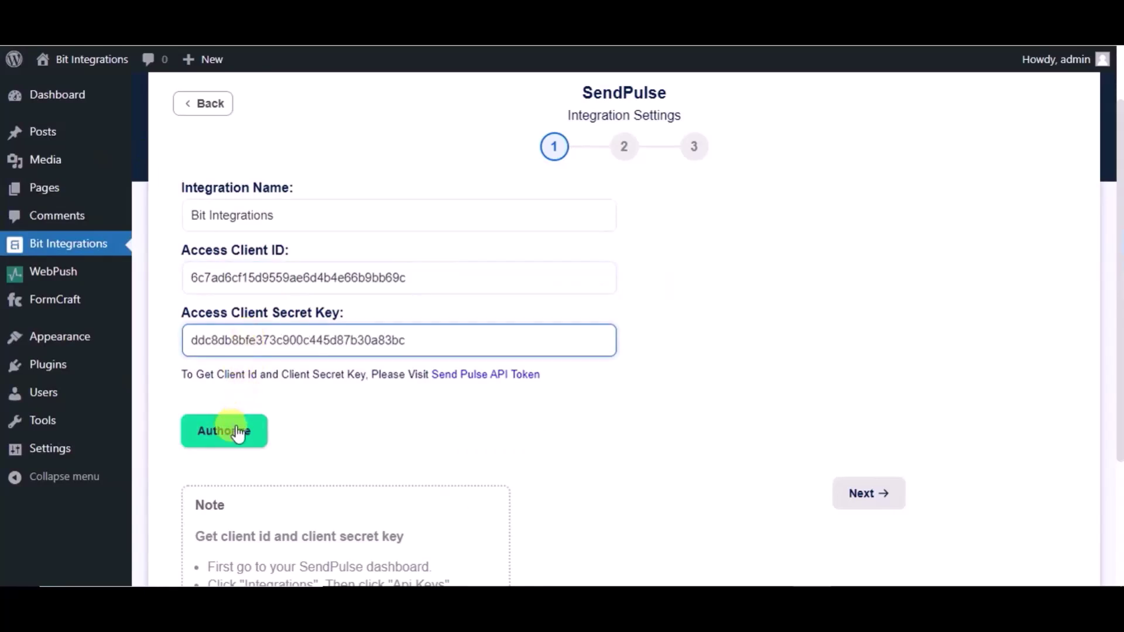
left_click(232, 430)
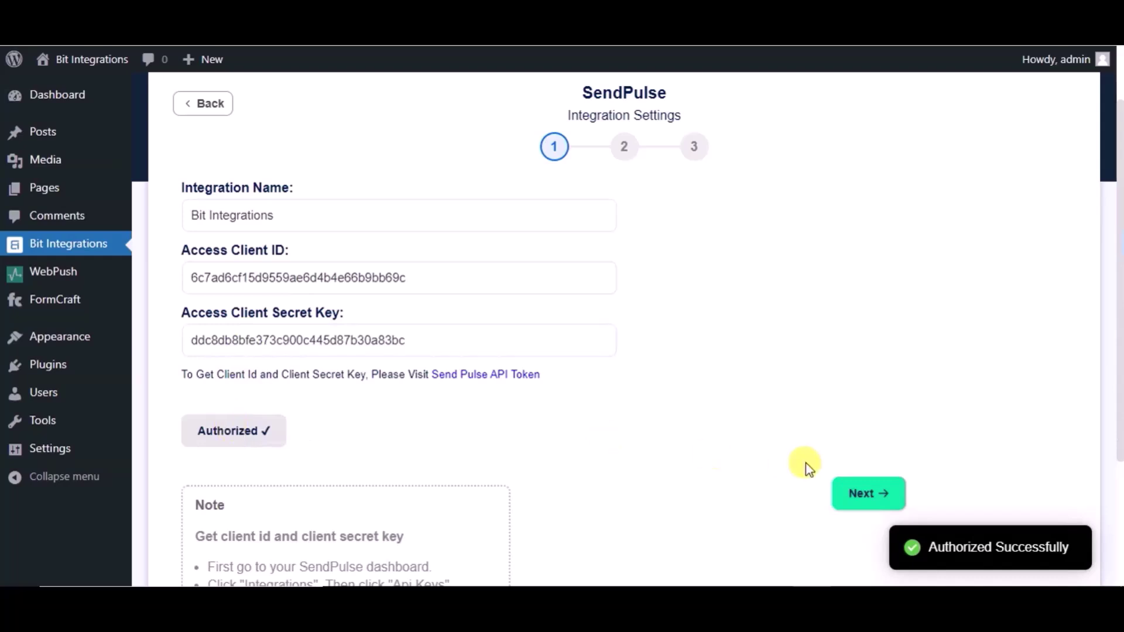
left_click(860, 494)
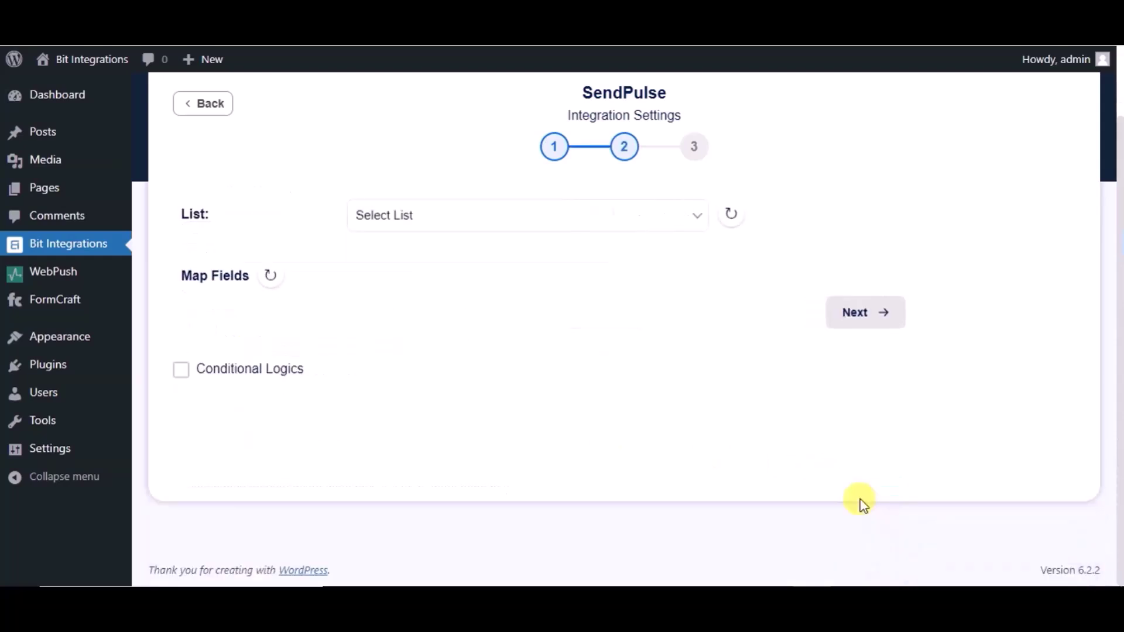
left_click(562, 214)
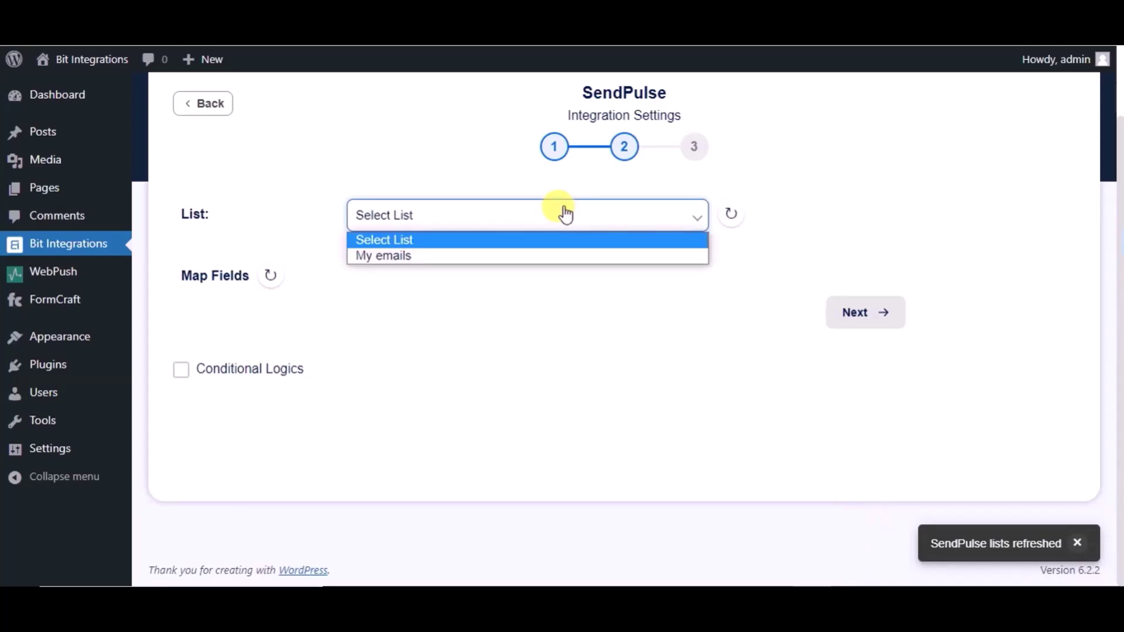
left_click(475, 252)
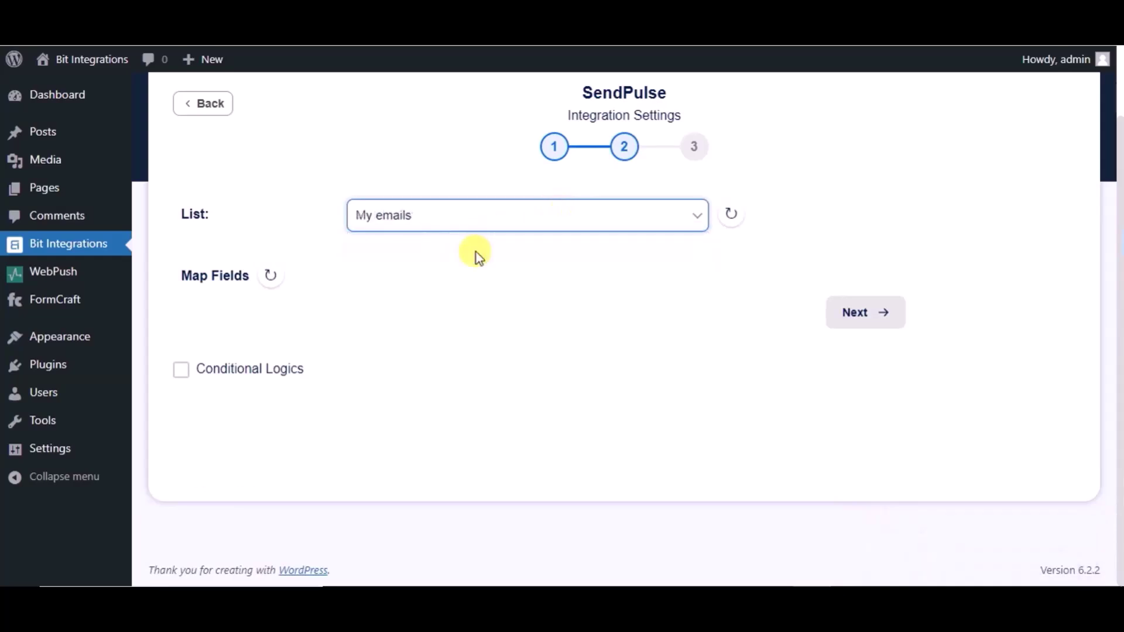
Step: Map the form's Email, Name and Phone fields to SendPulse Email, Name and Phone
left_click(395, 343)
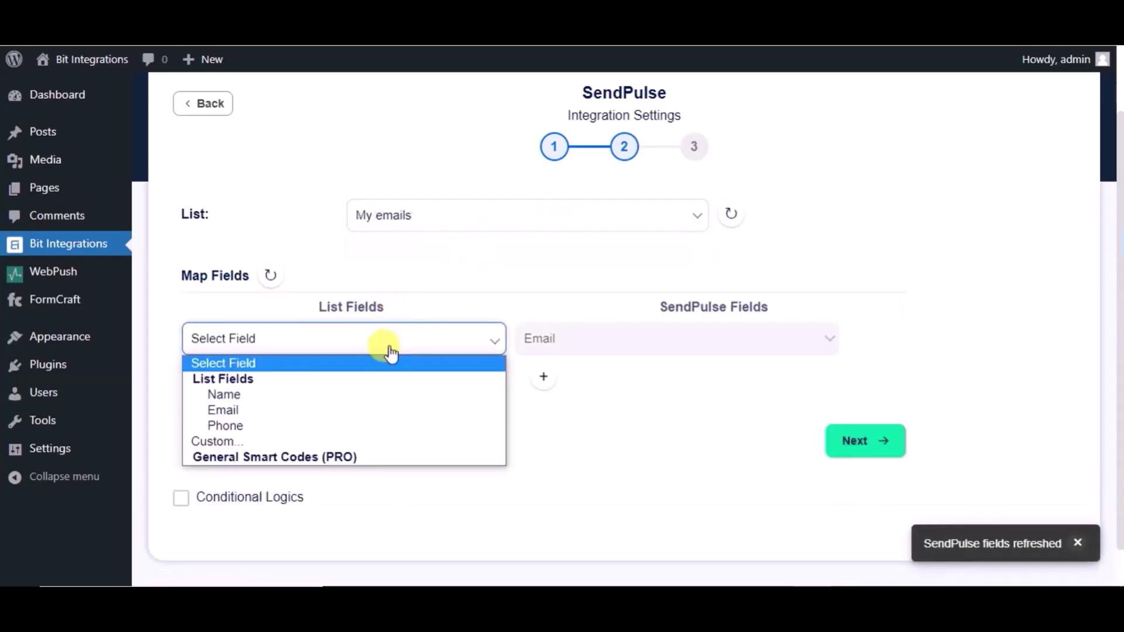
left_click(280, 410)
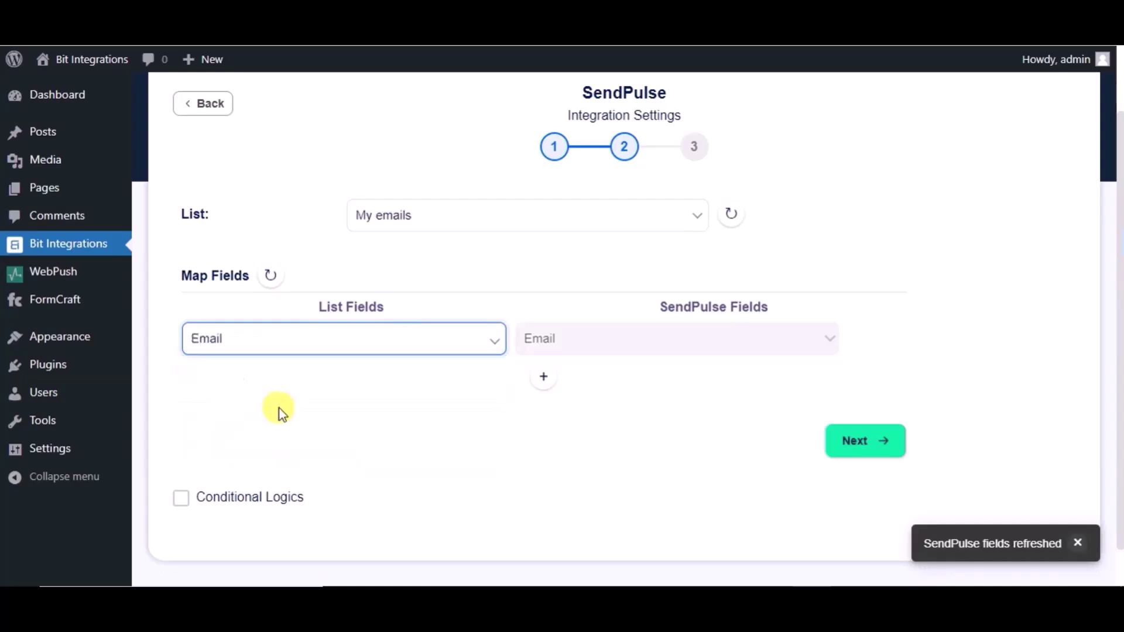
left_click(545, 378)
left_click(580, 386)
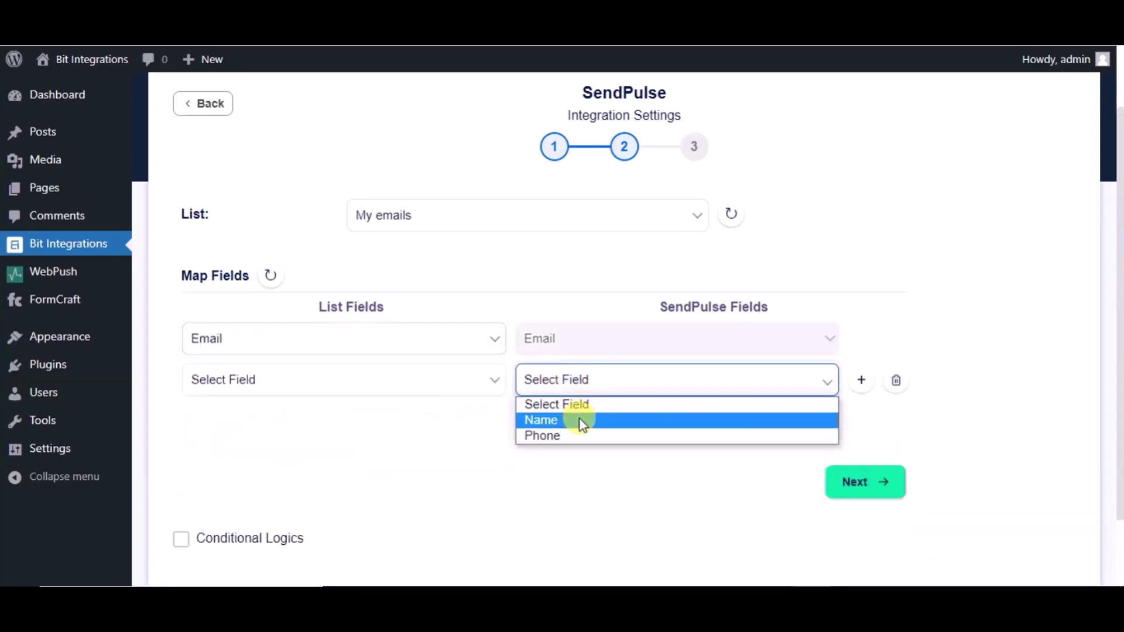
left_click(580, 419)
left_click(447, 380)
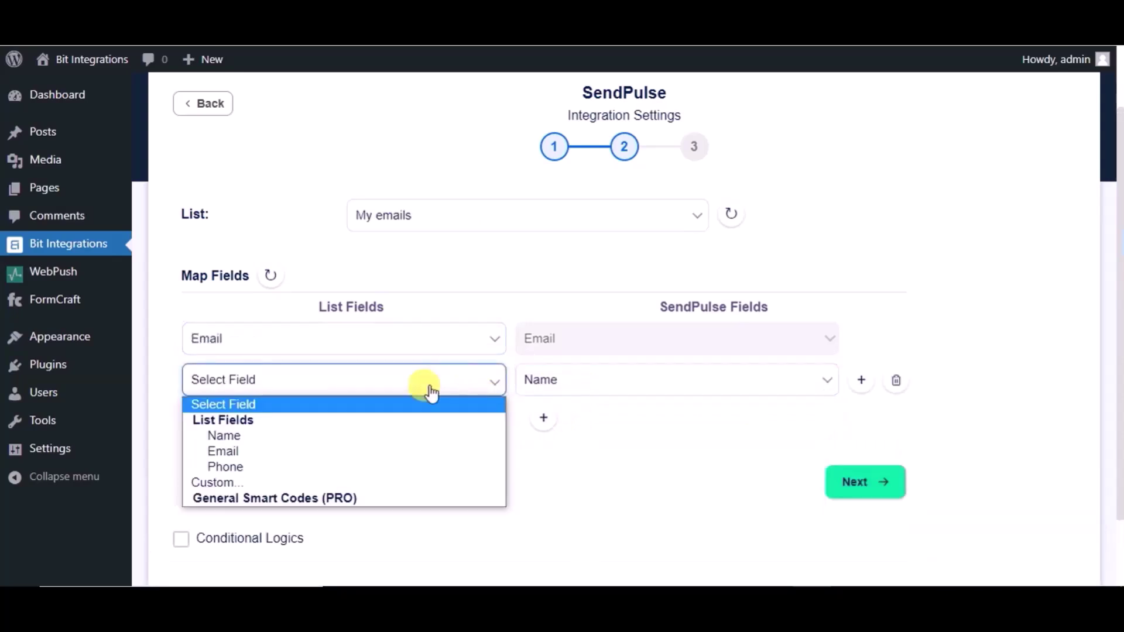
left_click(280, 436)
left_click(543, 419)
left_click(544, 431)
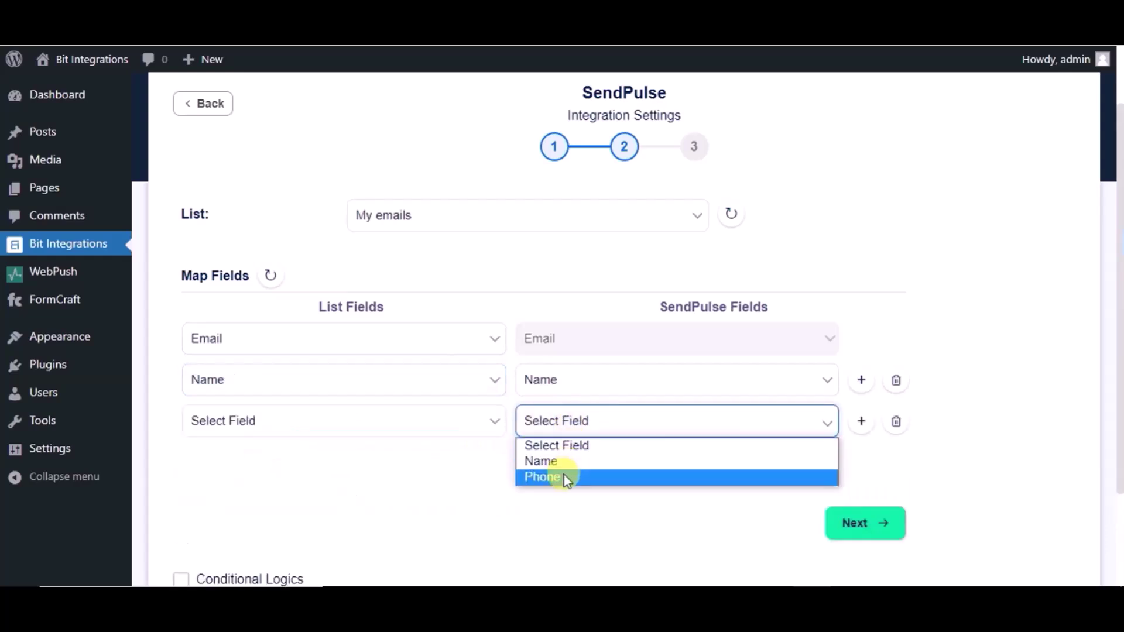
left_click(563, 477)
left_click(480, 432)
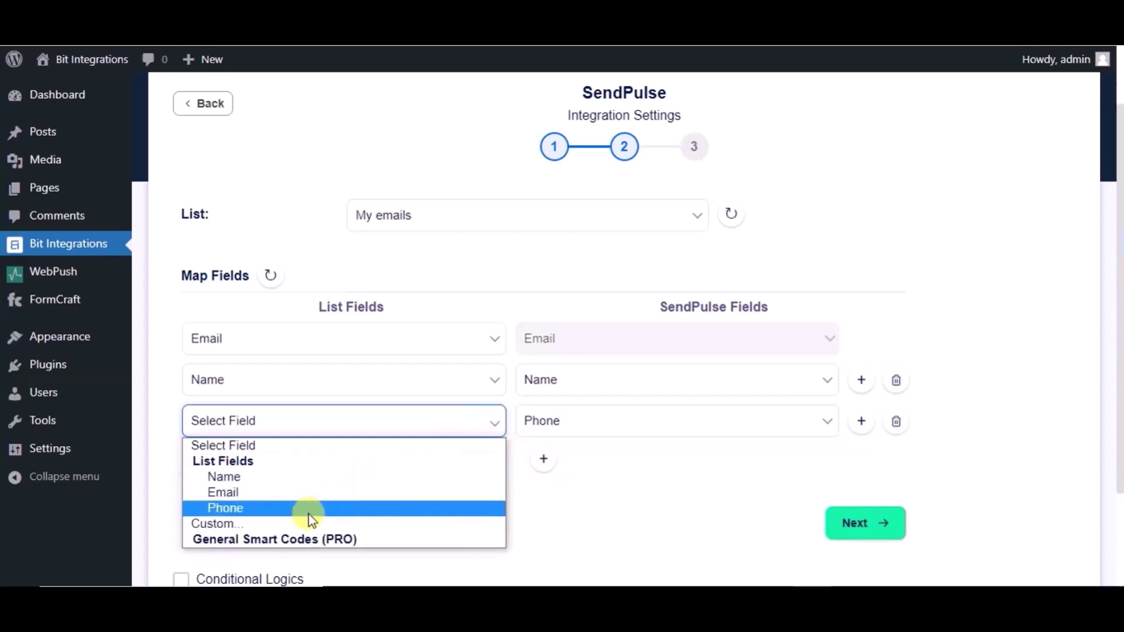
left_click(307, 514)
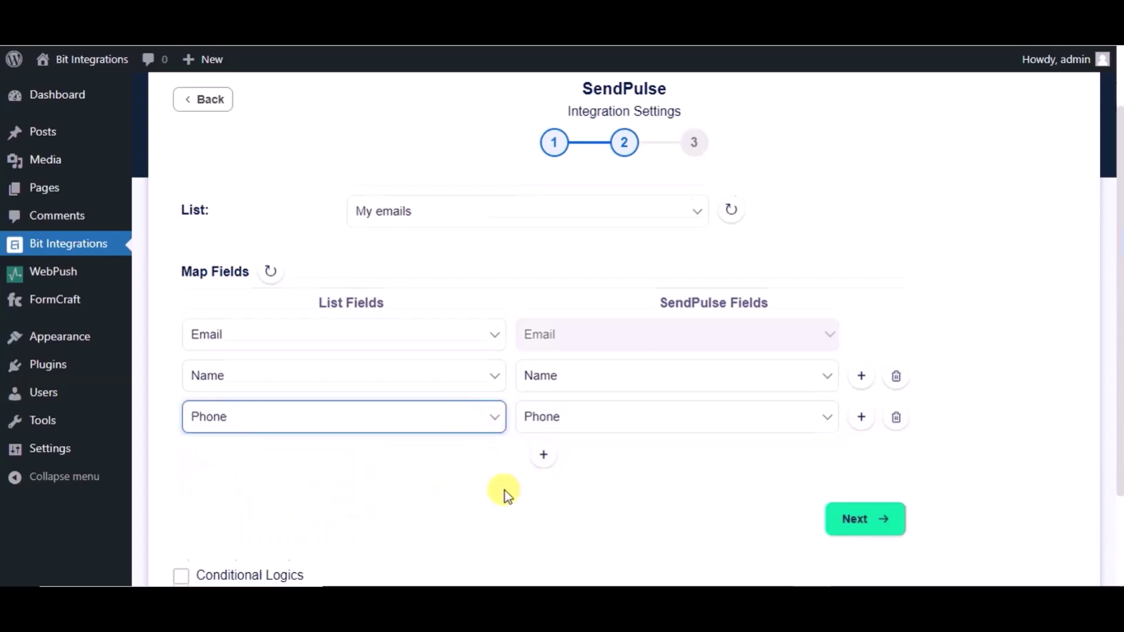
Step: Finish and save the integration
scroll(505, 490, "down", 2)
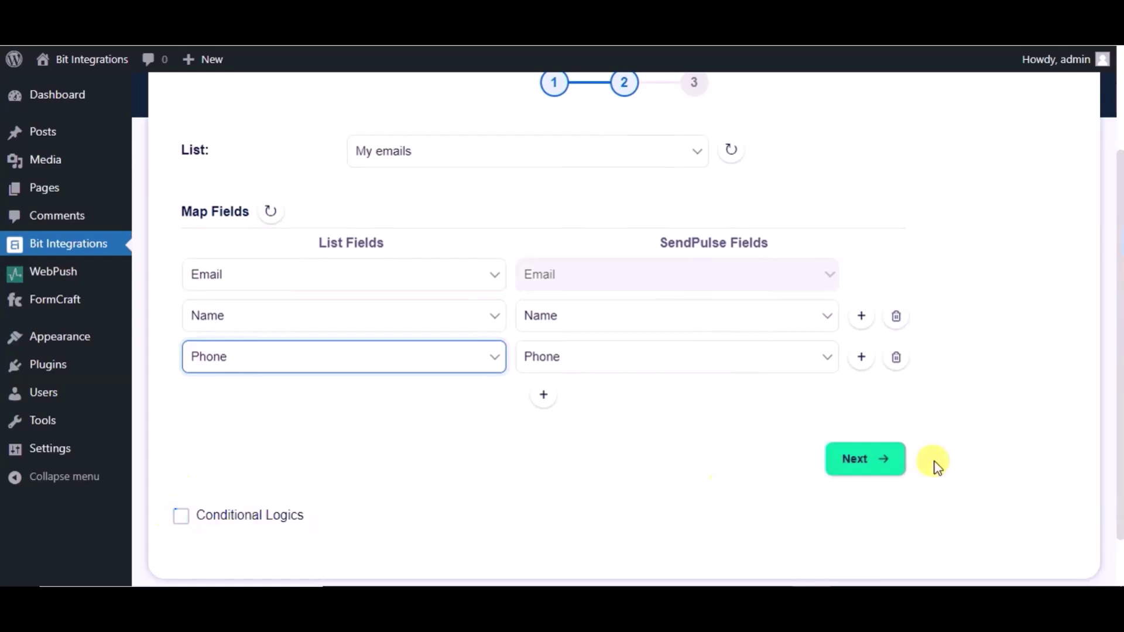
left_click(898, 463)
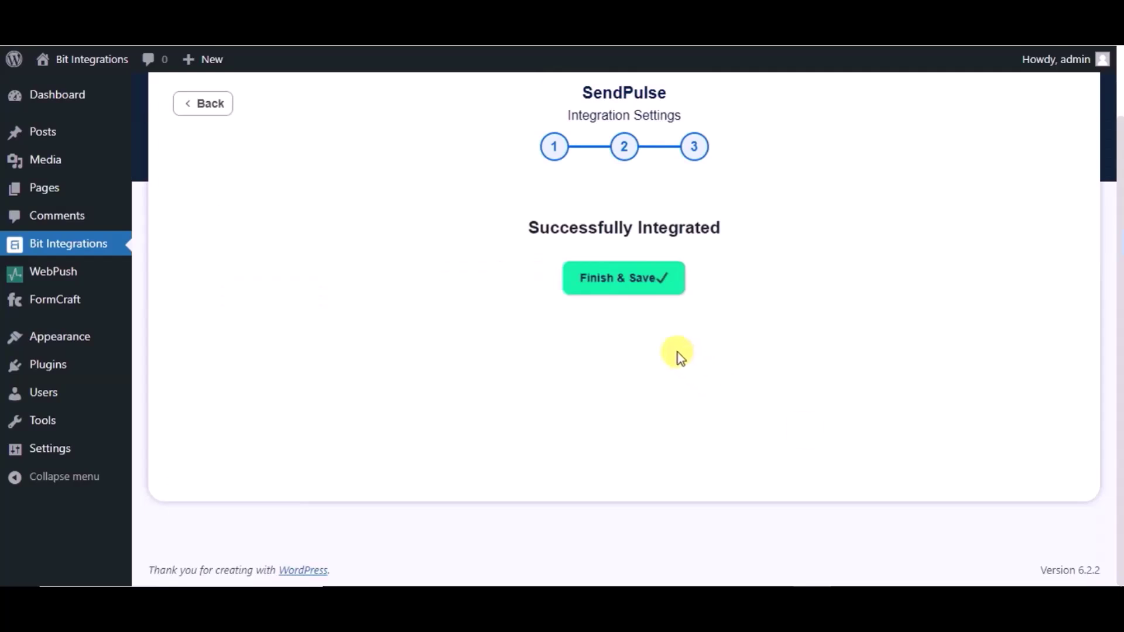
left_click(625, 286)
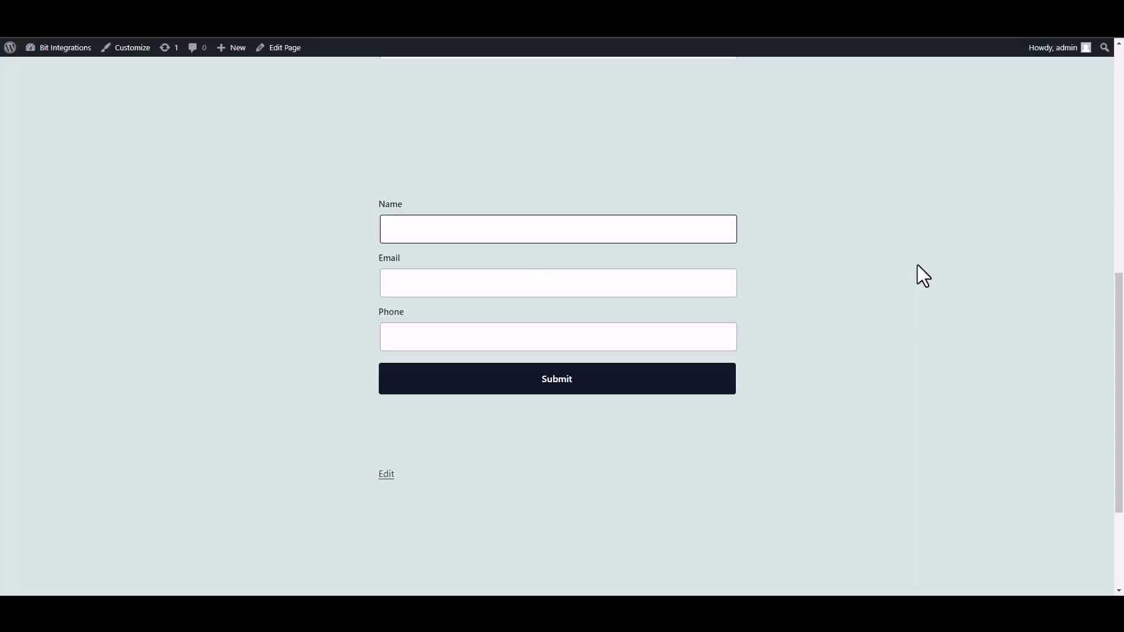
Step: Submit the site form with a test name, support e-mail address and phone number
type("Bit INTEGRAT")
key("BackSpace")
key("BackSpace")
key("BackSpace")
key("BackSpace")
key("BackSpace")
key("BackSpace")
key("BackSpace")
type("nter")
type("grat")
type("ions")
left_click(640, 286)
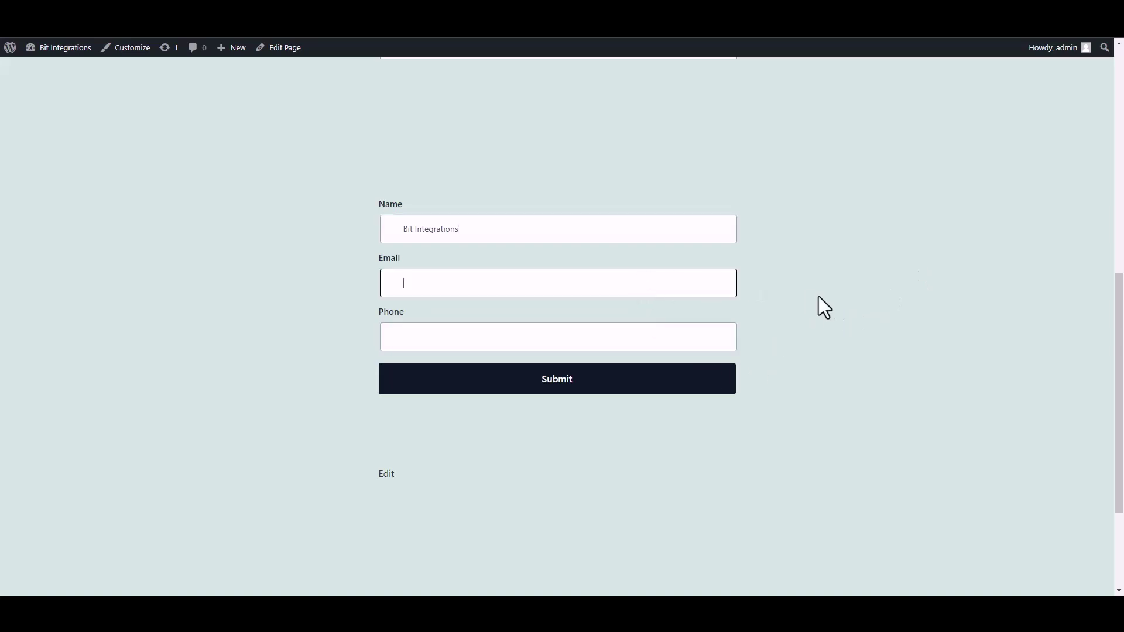
left_click(695, 339)
type("444")
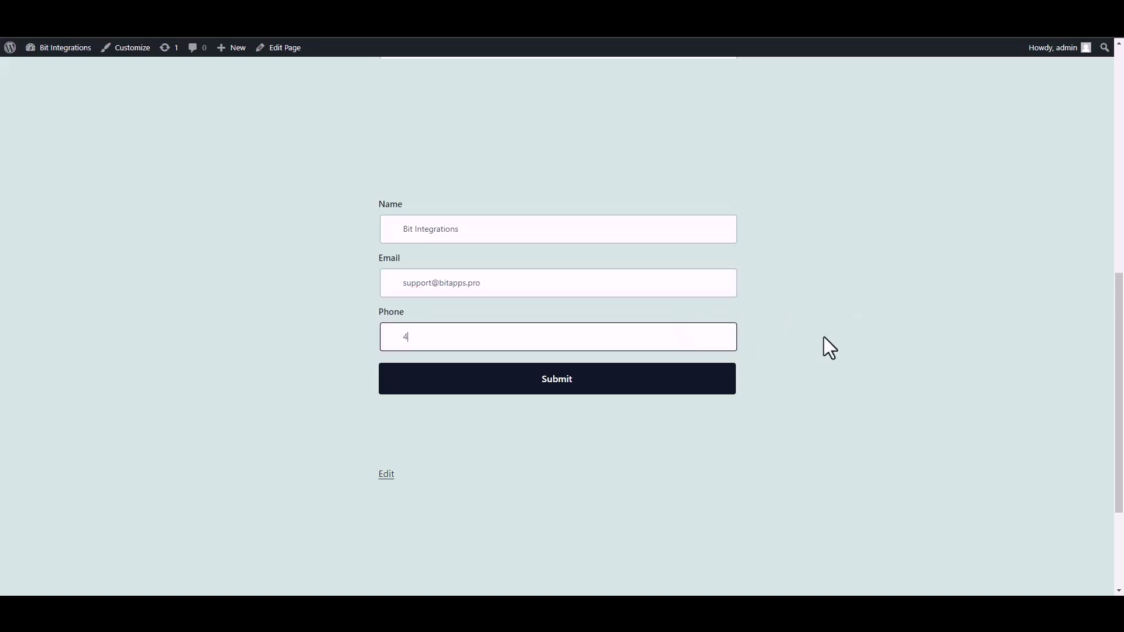
type("555666")
left_click(713, 388)
left_click_drag(363, 437, 746, 441)
left_click(801, 444)
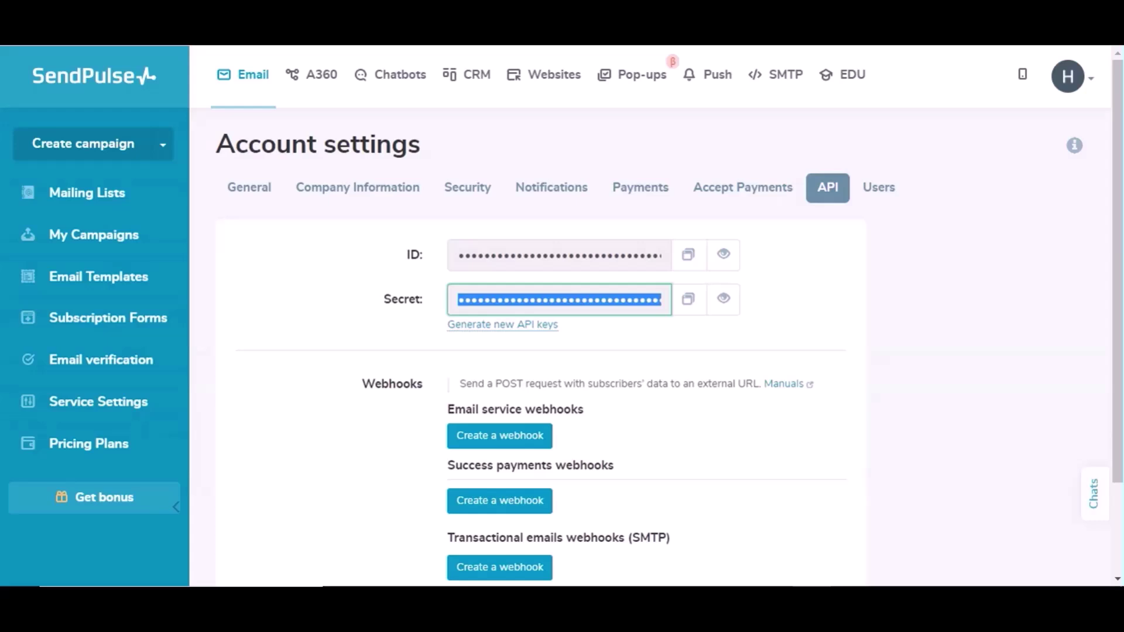
Step: Open Mailing Lists, then the My emails list to view the new contact
left_click(91, 194)
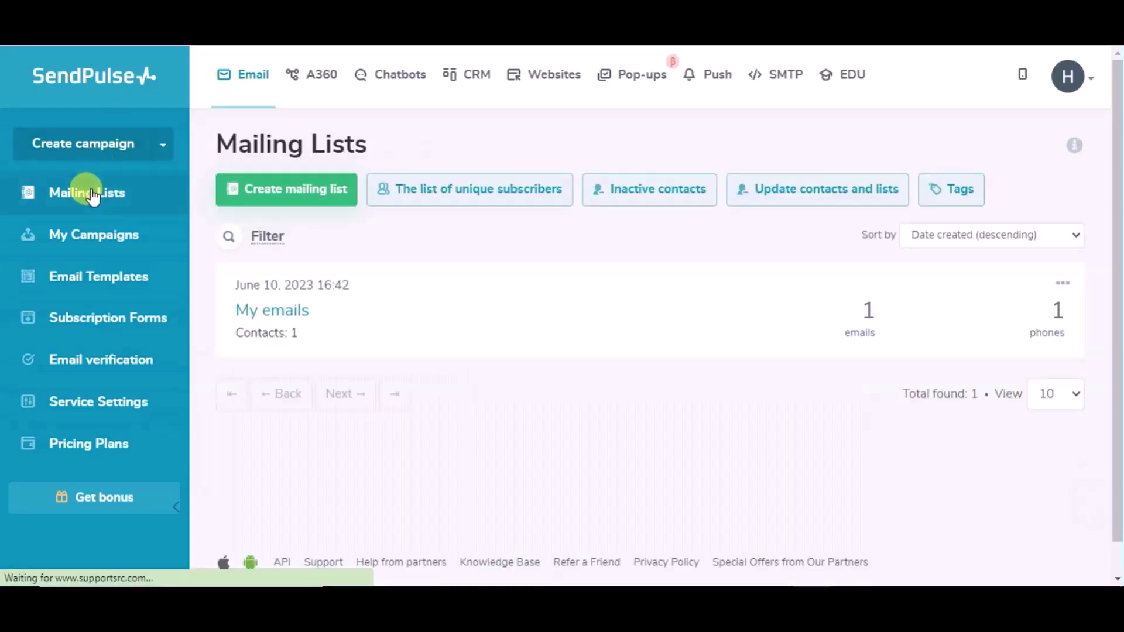
left_click(273, 321)
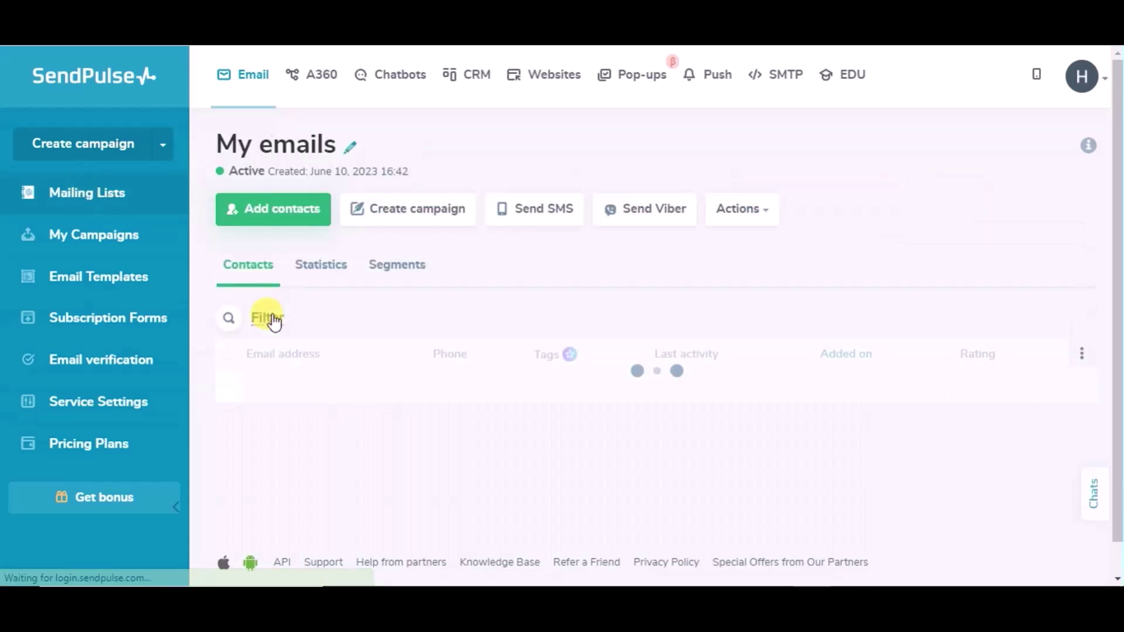
scroll(371, 326, "down", 1)
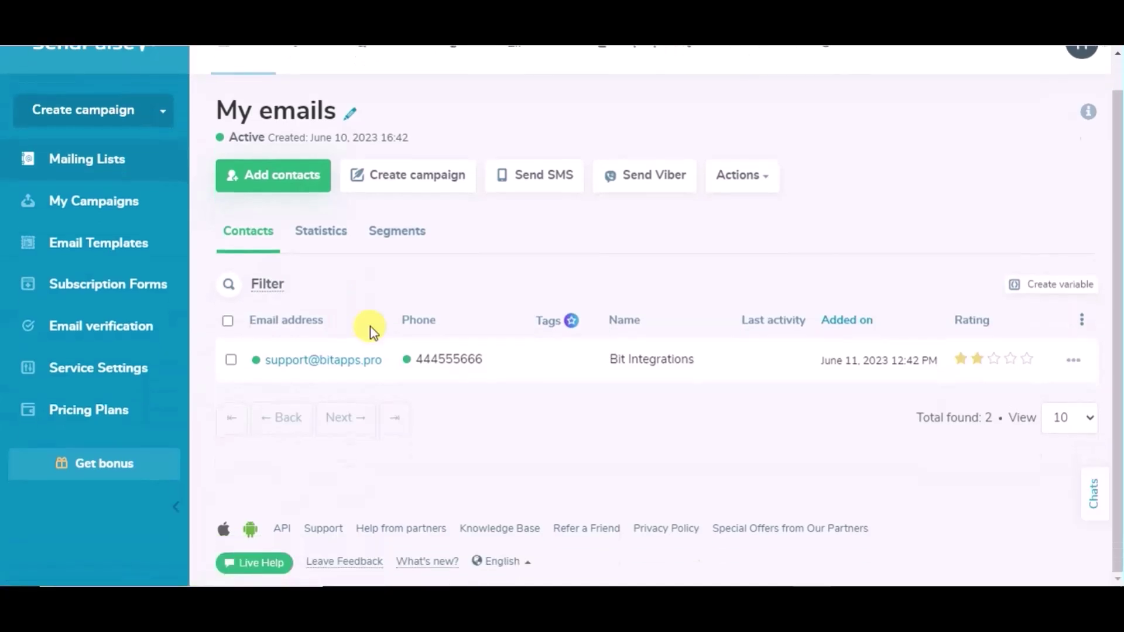